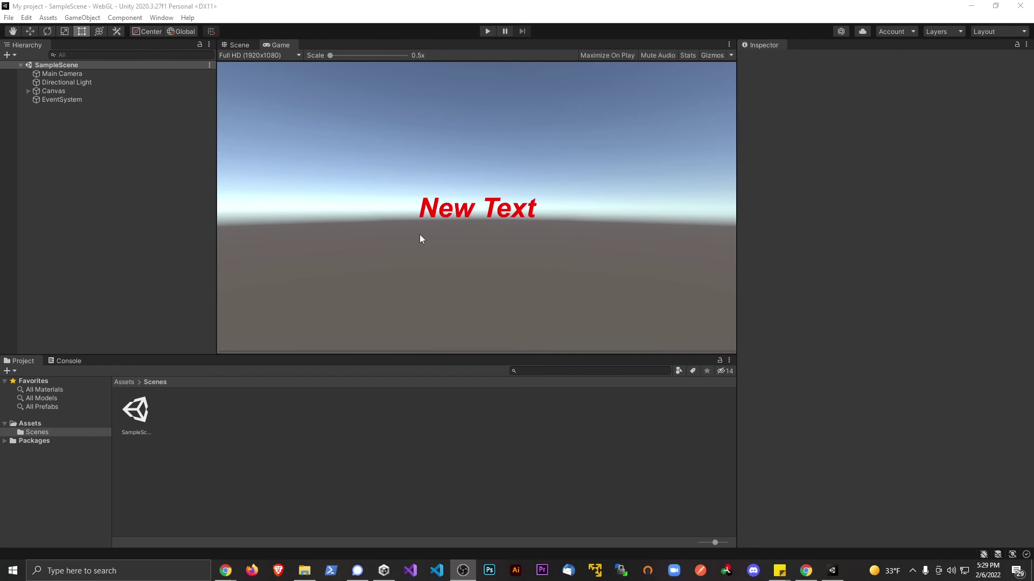
# - Open Edit > Preferences on the External Tools page
pyautogui.click(9, 17)
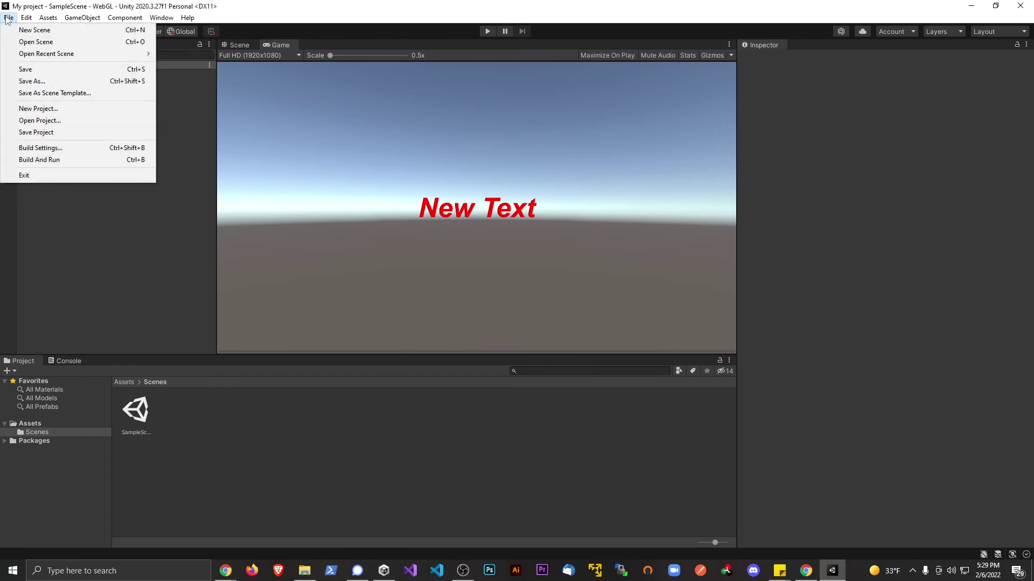
pyautogui.moveTo(26, 19)
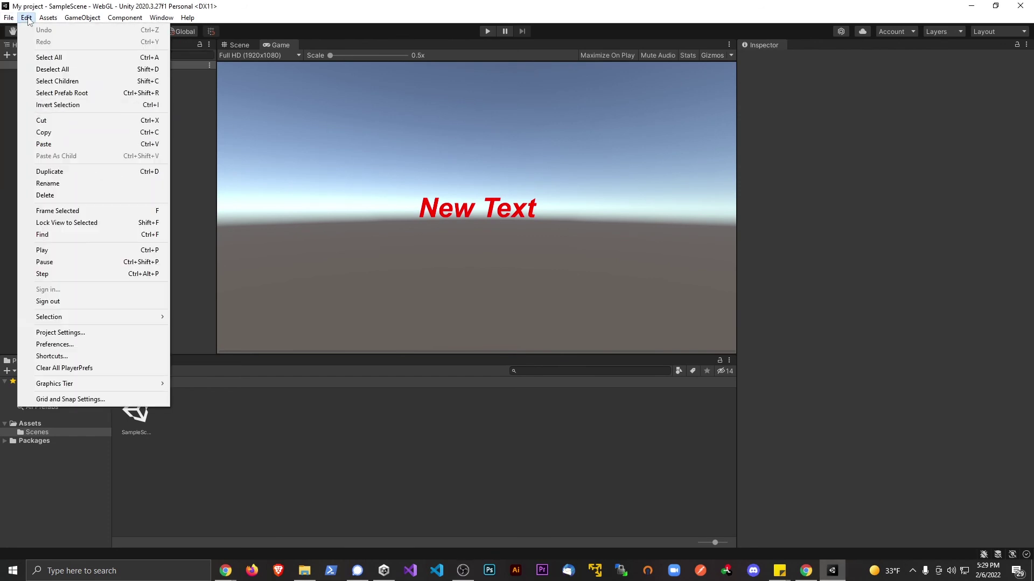
pyautogui.click(73, 344)
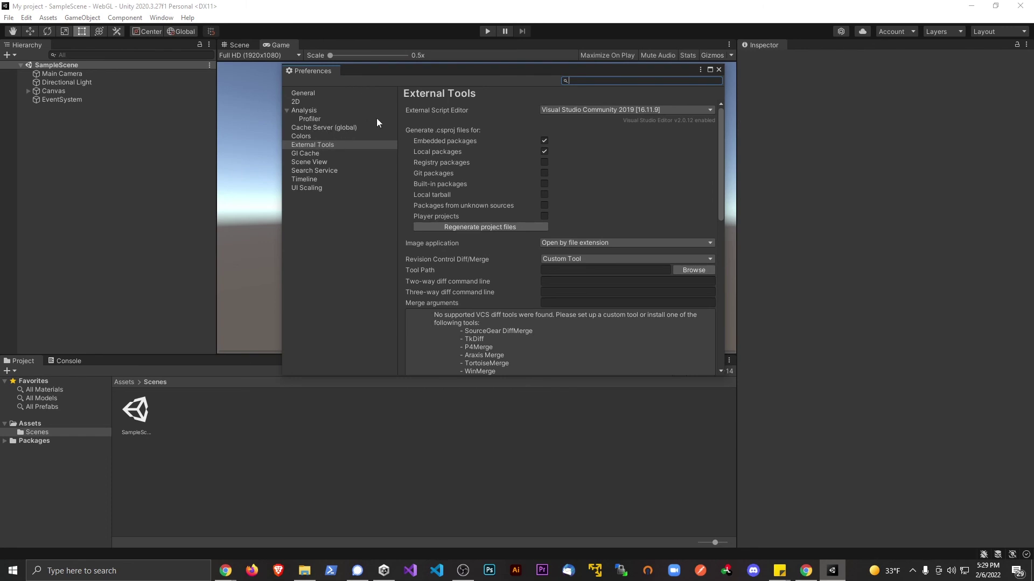
# - Review the External Script Editor choices and scroll through the Android JDK, SDK, NDK and Gradle settings
pyautogui.click(568, 110)
pyautogui.click(572, 146)
pyautogui.scroll(-8, 718, 141)
pyautogui.scroll(8, 718, 141)
pyautogui.moveTo(719, 141); pyautogui.dragTo(705, 236)
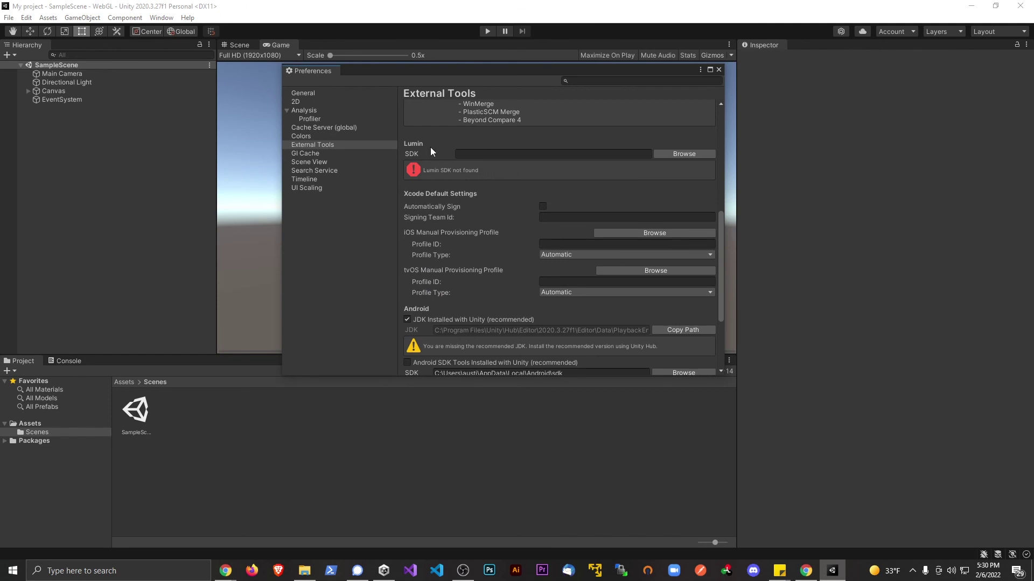
pyautogui.moveTo(721, 271); pyautogui.dragTo(720, 316)
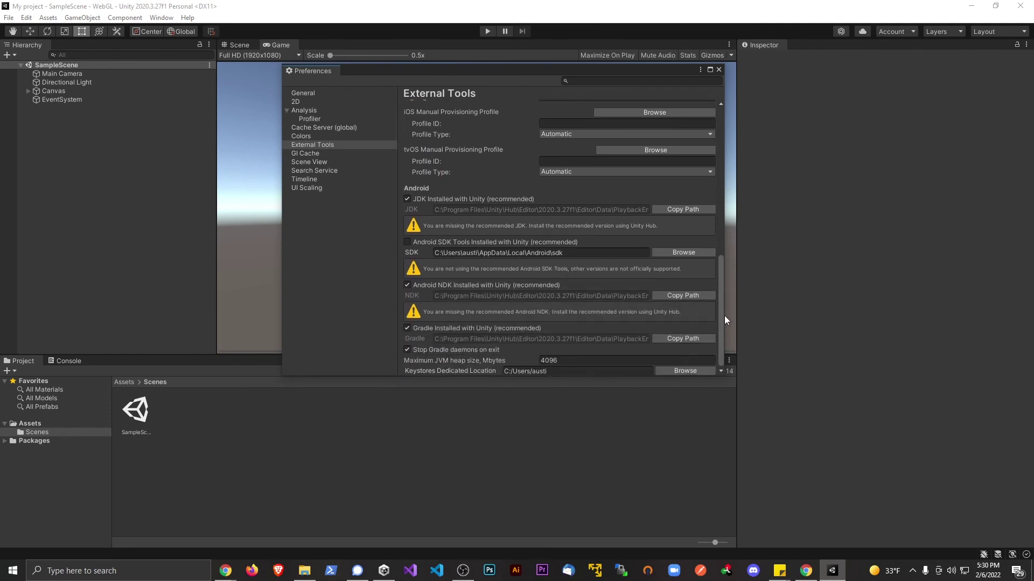
# - Close Preferences and create a C# script named NewScript in the Scenes folder
pyautogui.click(719, 70)
pyautogui.rightClick(359, 416)
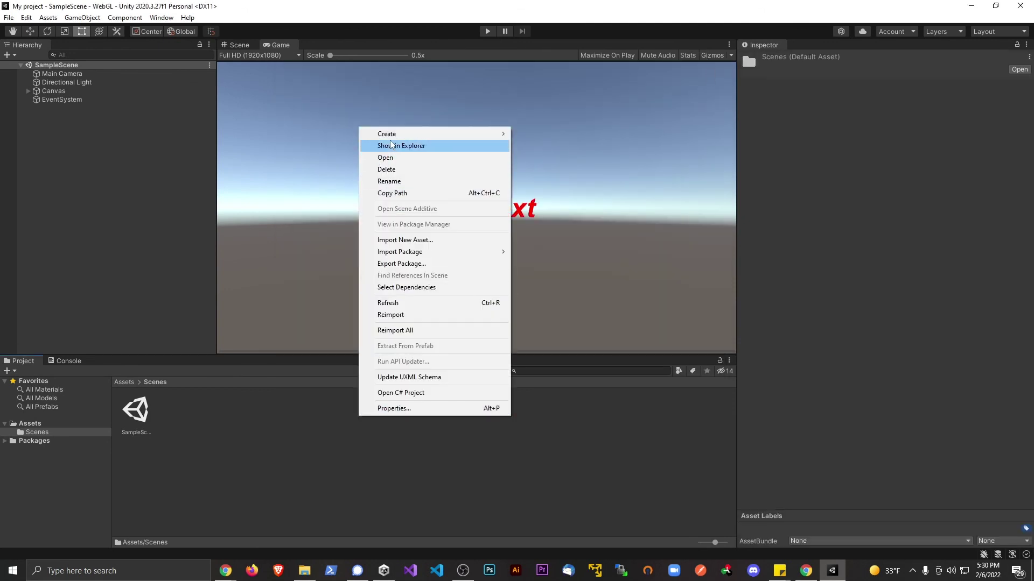
pyautogui.moveTo(401, 135)
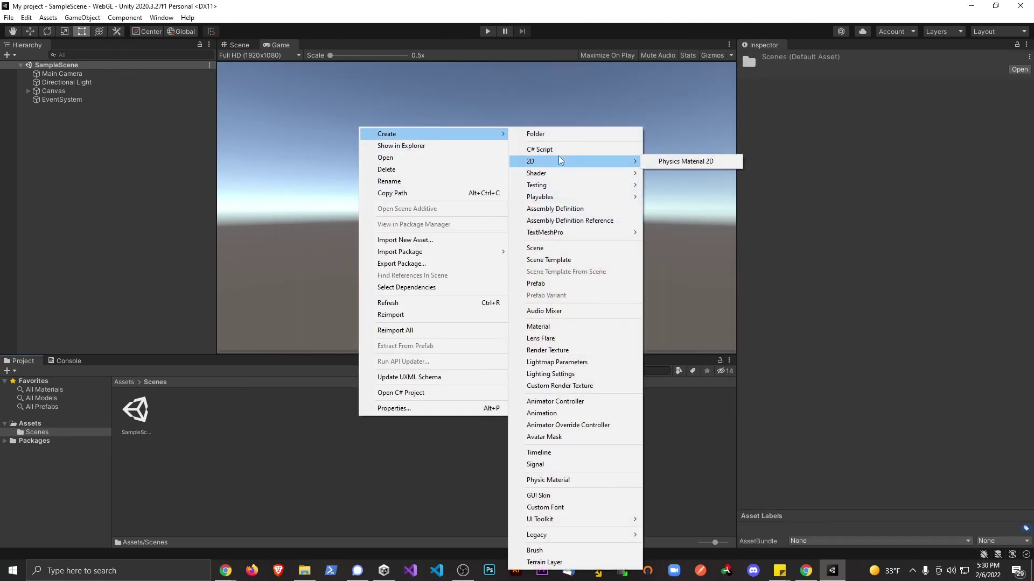
pyautogui.click(557, 150)
pyautogui.write('New')
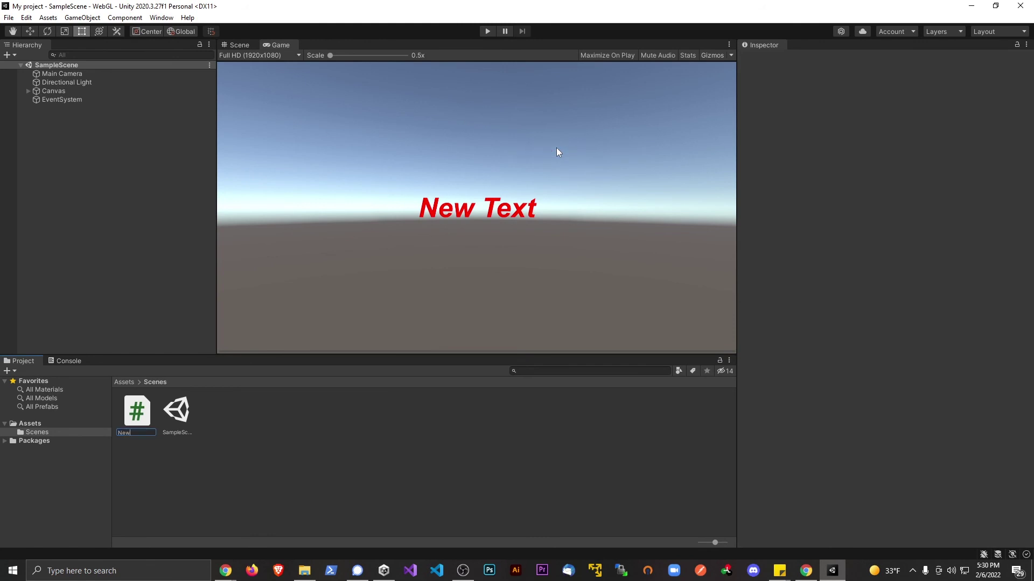
pyautogui.write('Script')
pyautogui.press('Return')
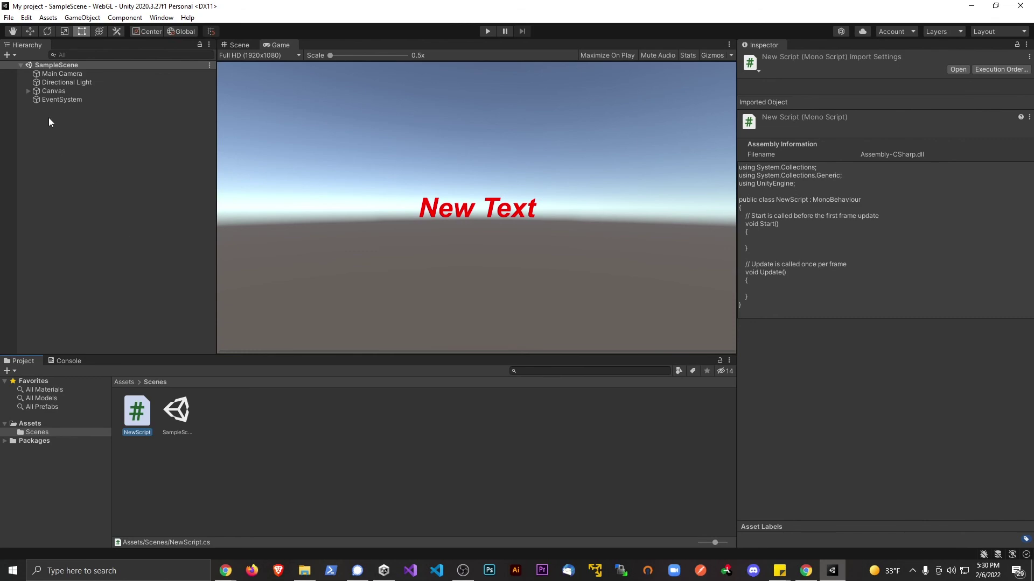
# - Open NewScript in VS Code, trust the project authors, and install the recommended C# extension
pyautogui.doubleClick(138, 415)
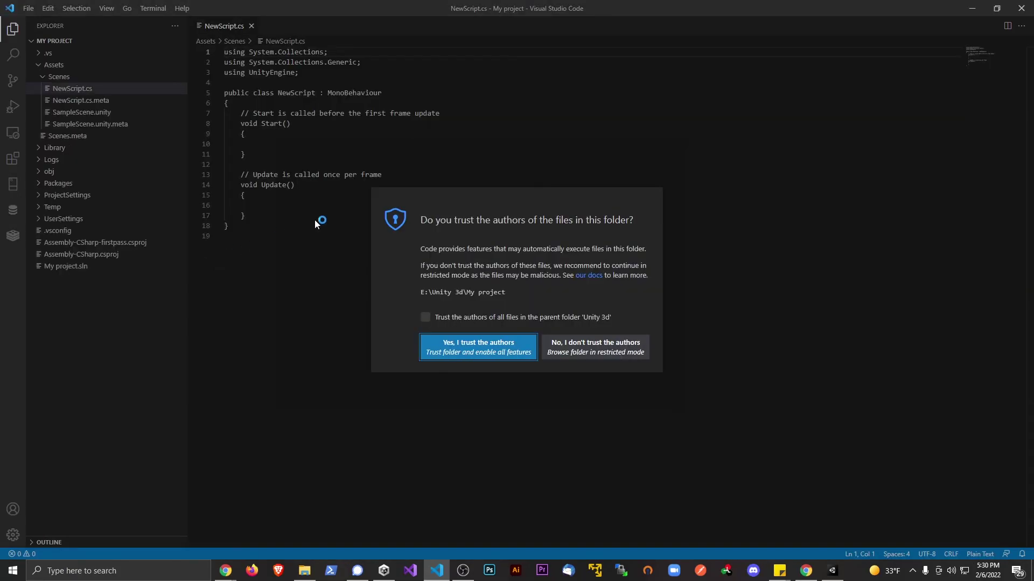
pyautogui.click(474, 348)
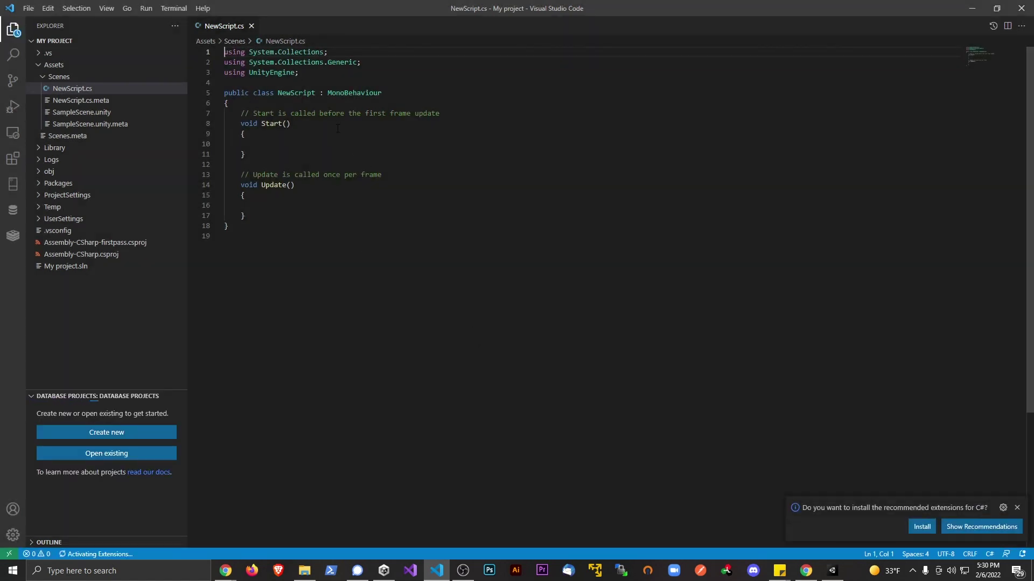
pyautogui.click(922, 528)
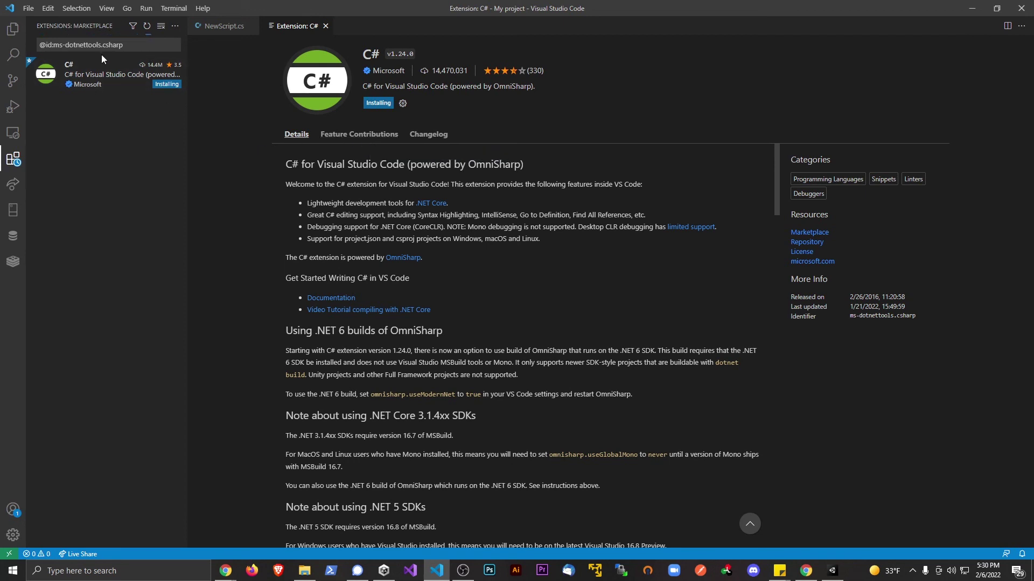
# - Clear the Extensions search and browse the list of installed extensions
pyautogui.click(60, 44)
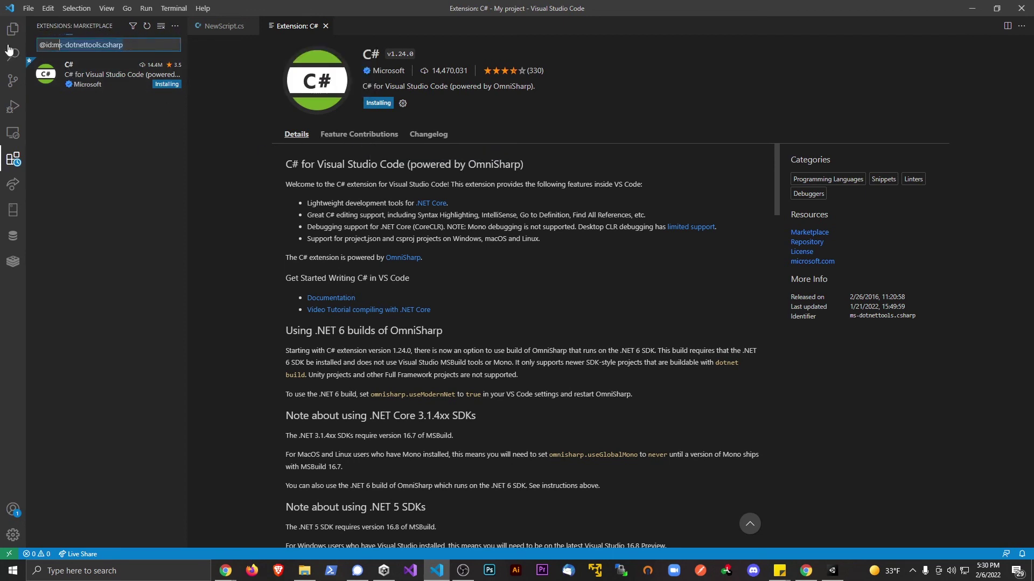
pyautogui.hotkey('ctrl', 'a')
pyautogui.press('BackSpace')
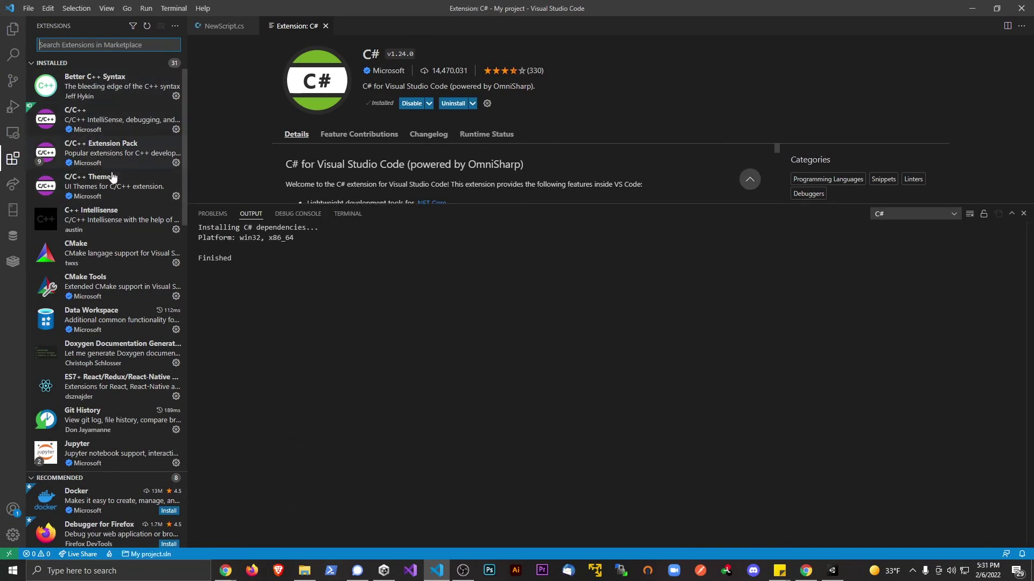
pyautogui.scroll(-3, 113, 177)
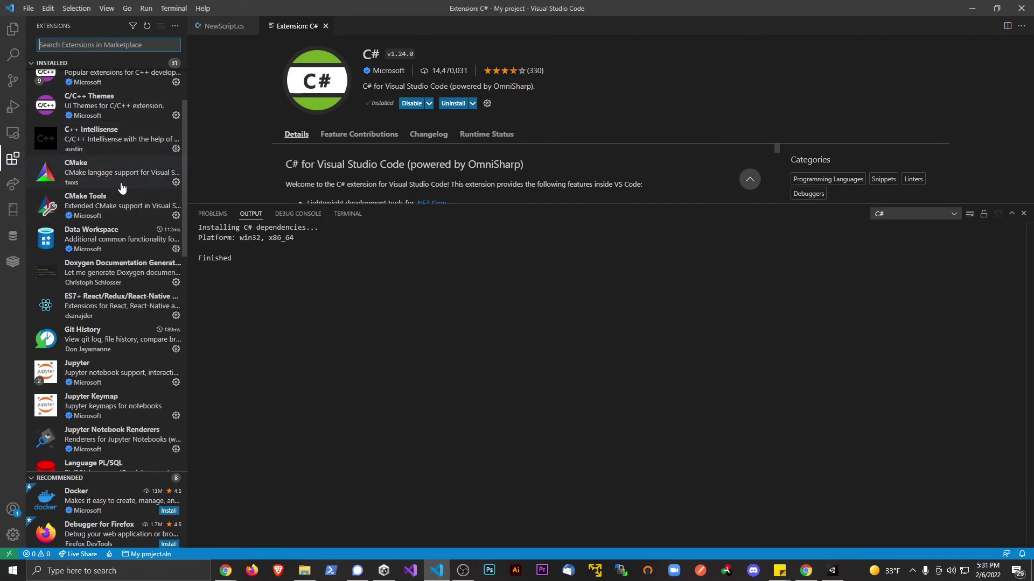
pyautogui.scroll(-3, 121, 173)
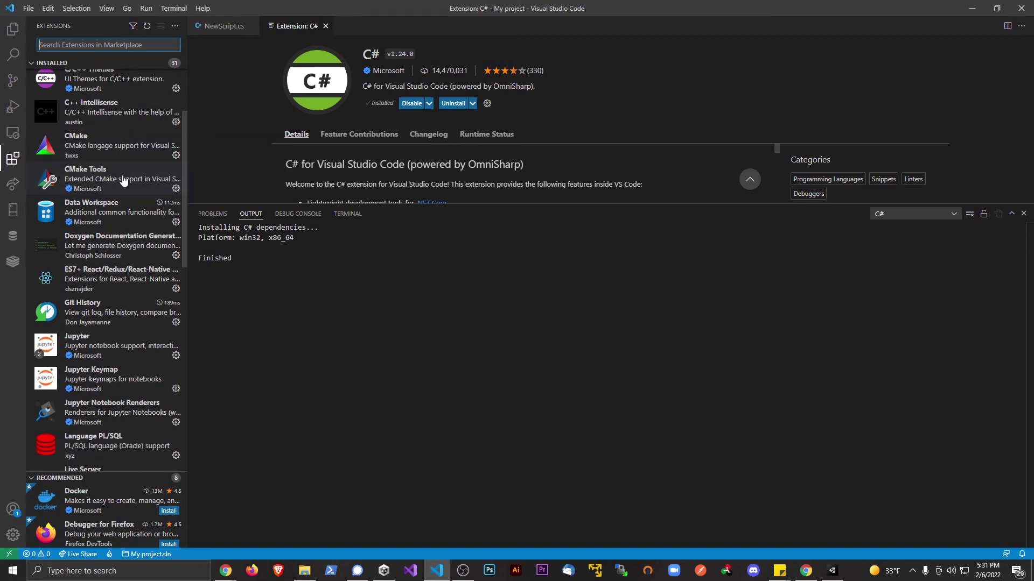
pyautogui.scroll(6, 124, 181)
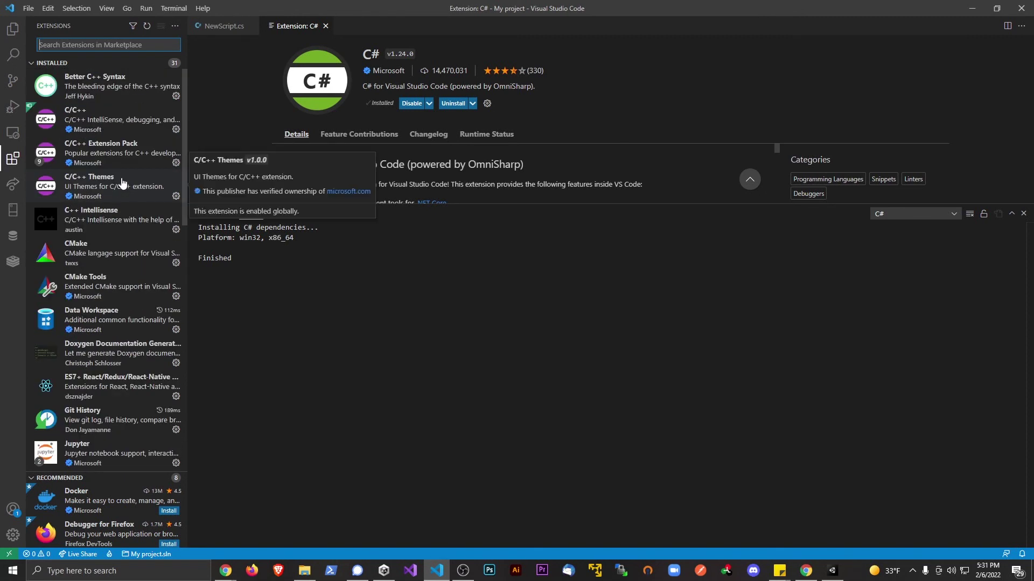
# - Search 'unity', view the Debugger for Unity and Unity Tools extensions, then return to the Explorer
pyautogui.write('unity')
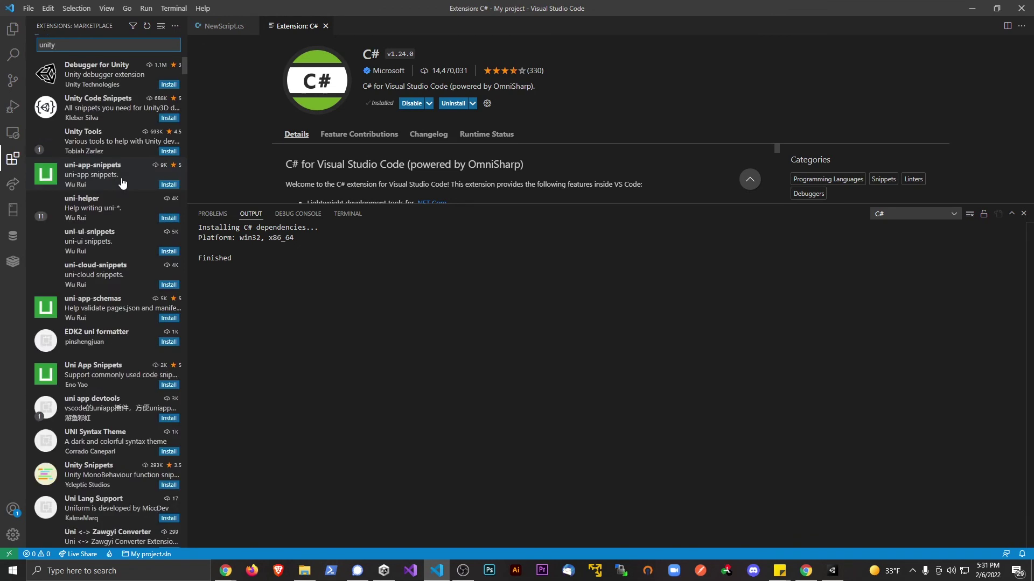
pyautogui.click(98, 72)
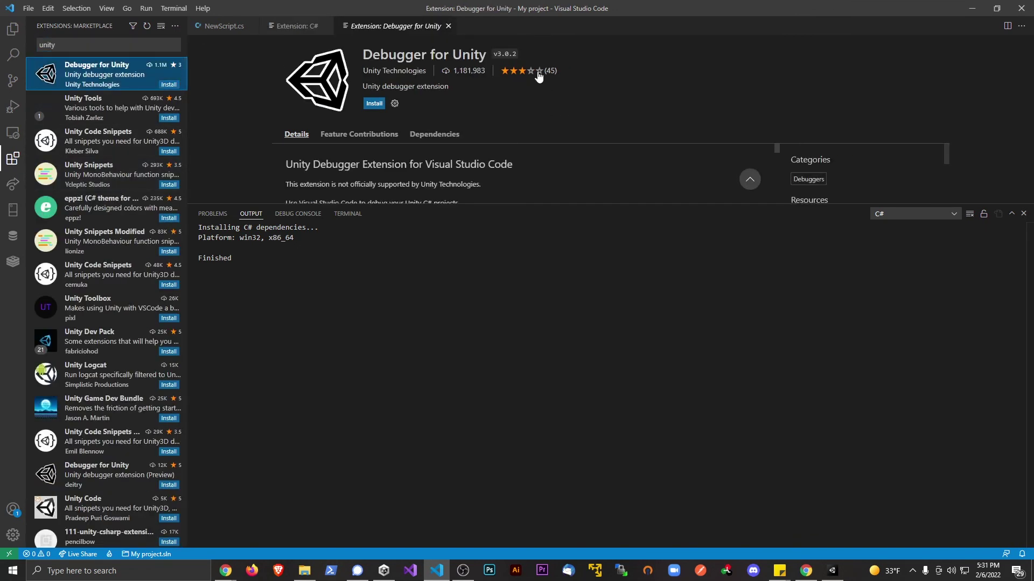
pyautogui.click(104, 100)
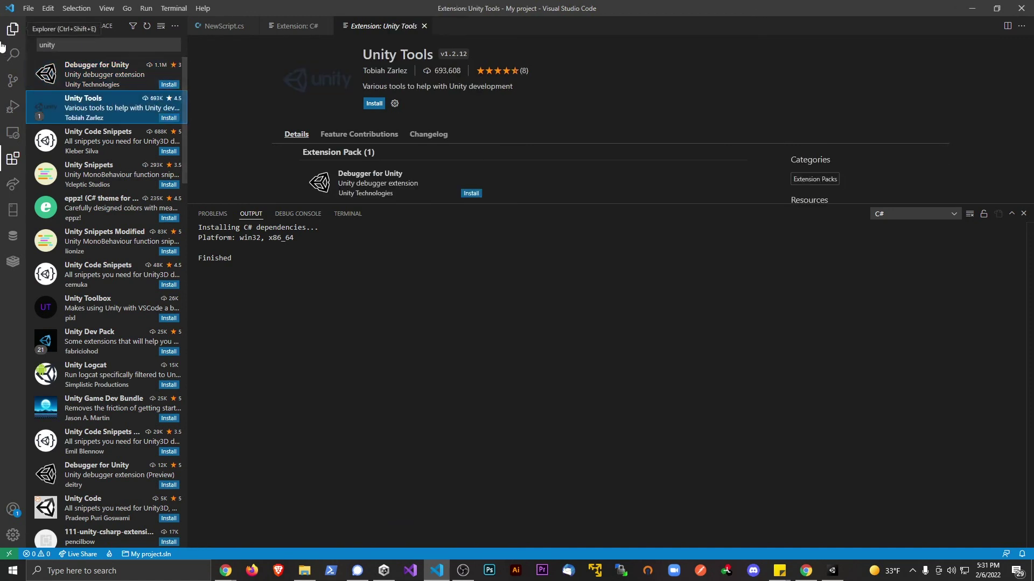
pyautogui.click(13, 30)
# - Open NewScript.cs and close the Output panel to free editor space
pyautogui.click(75, 89)
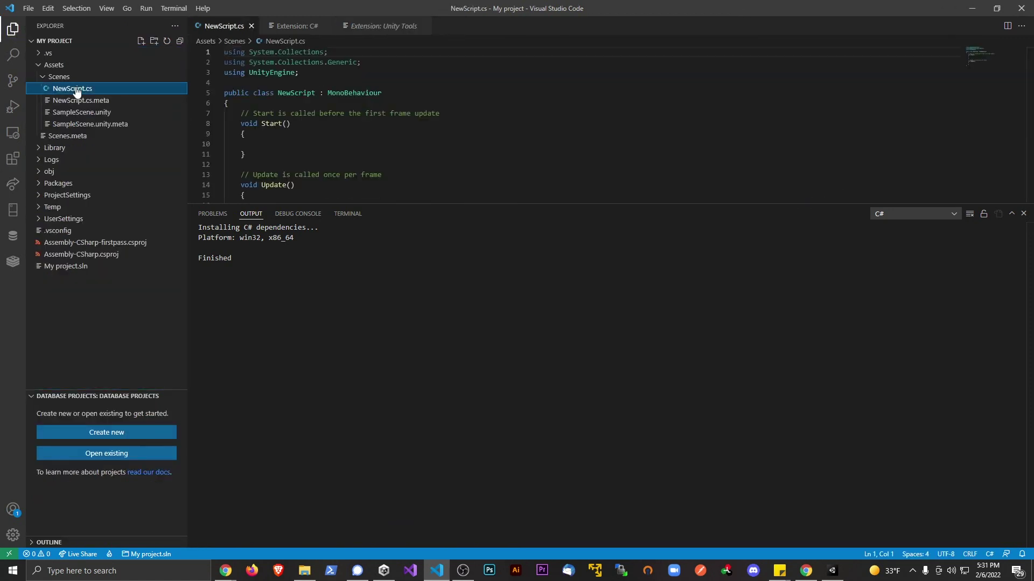
pyautogui.scroll(-2, 447, 172)
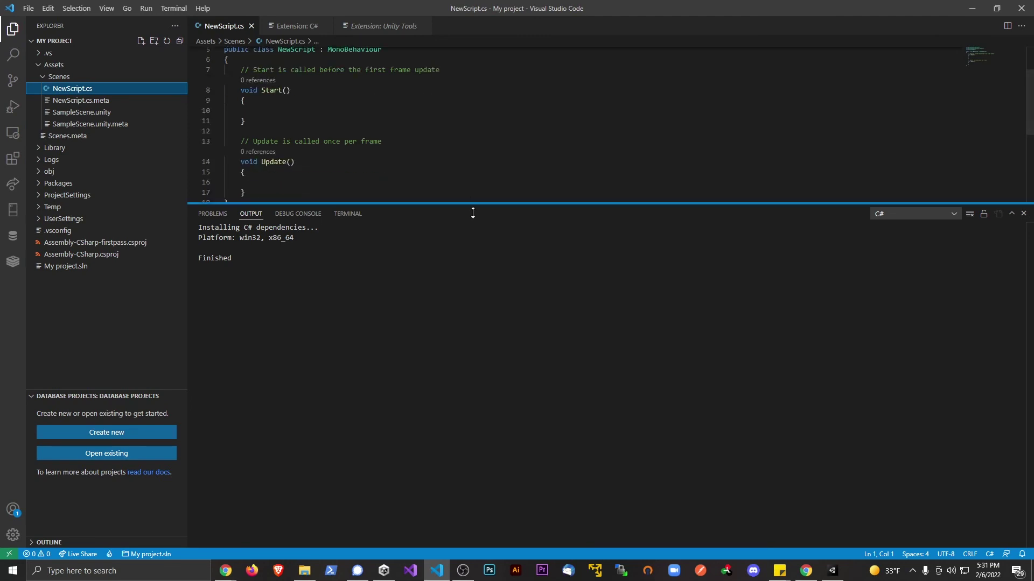
pyautogui.moveTo(473, 213); pyautogui.dragTo(473, 427)
pyautogui.click(1012, 437)
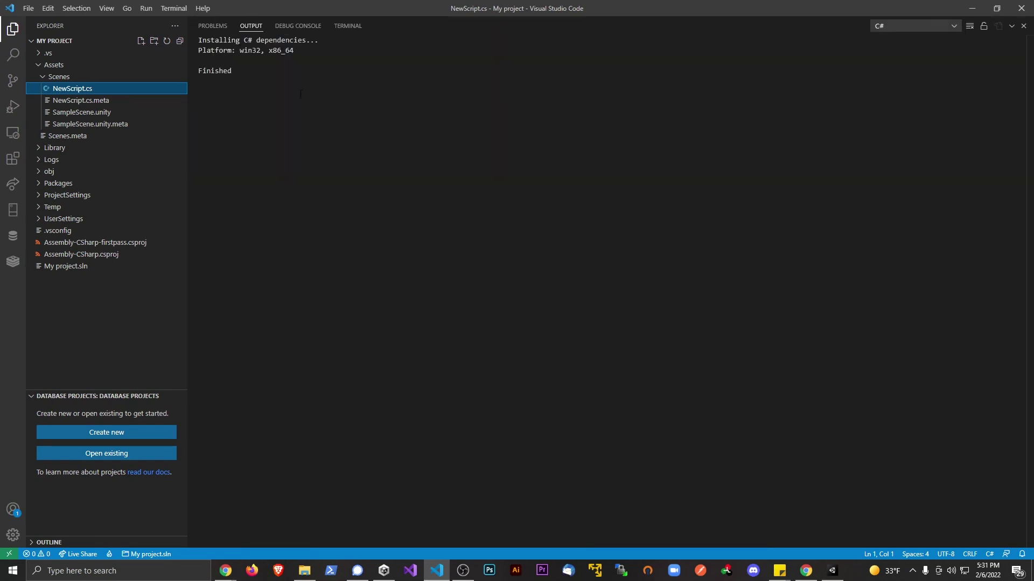
pyautogui.click(67, 89)
pyautogui.click(1023, 440)
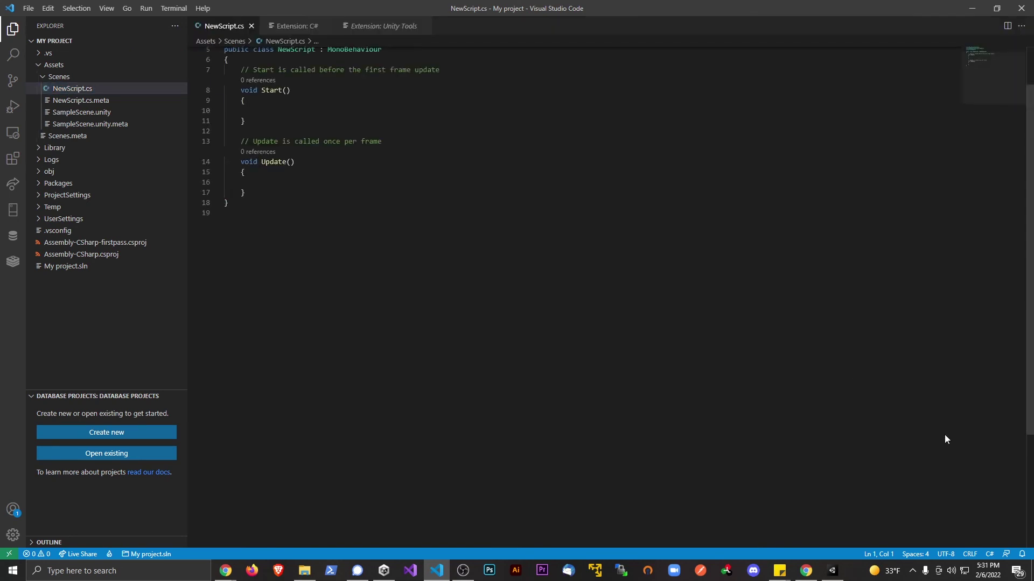
# - Write Debug.Log("Hello!"); inside the Start method and save the script
pyautogui.click(281, 114)
pyautogui.write('Debug.>L')
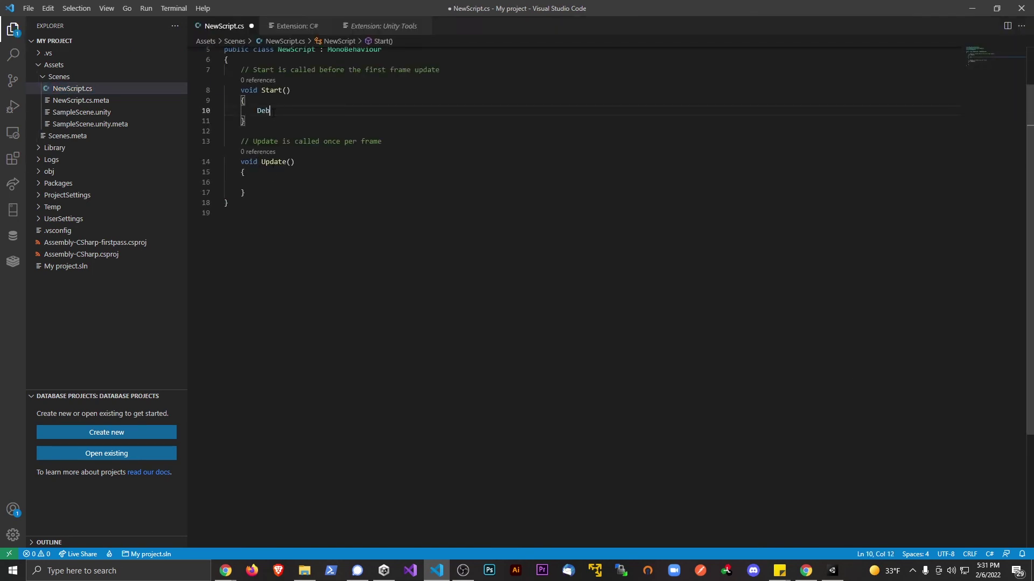
pyautogui.press('BackSpace')
pyautogui.press('BackSpace')
pyautogui.press('BackSpace')
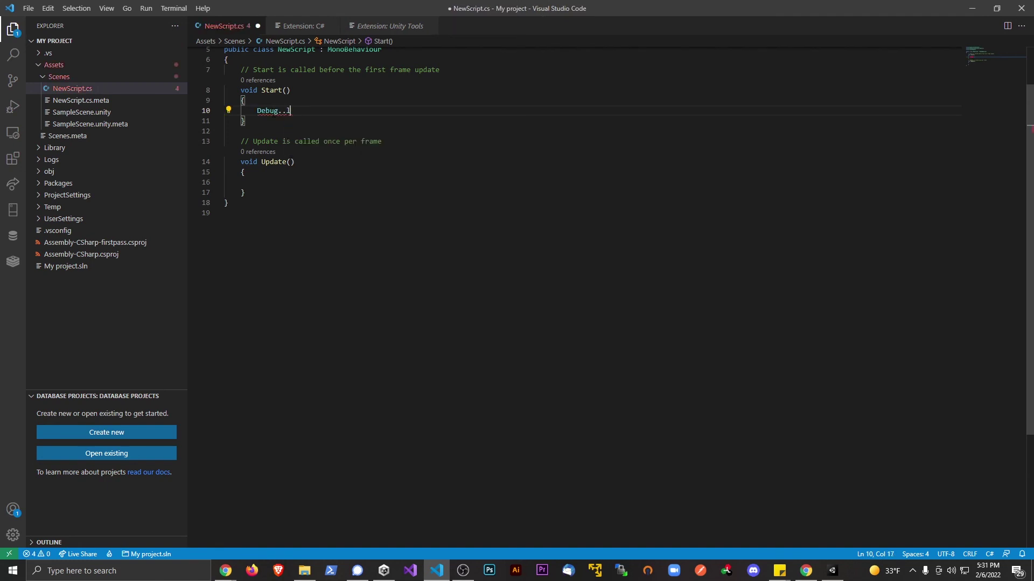
pyautogui.write('.Log("Hello!");')
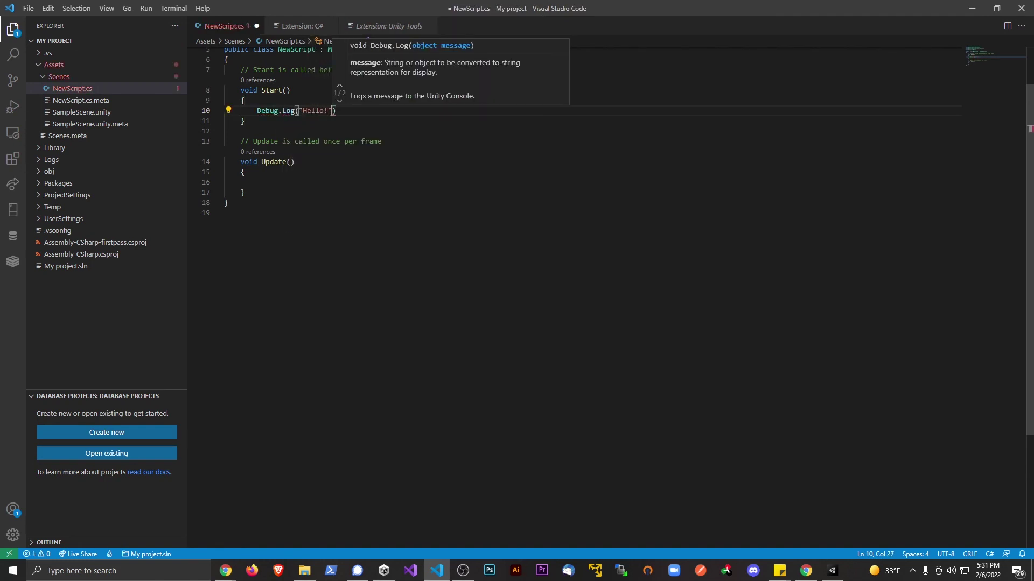
pyautogui.hotkey('ctrl', 's')
# - Add a using UnityEngine.UI; import below the UnityEngine line, save, and return to Unity
pyautogui.scroll(2, 303, 80)
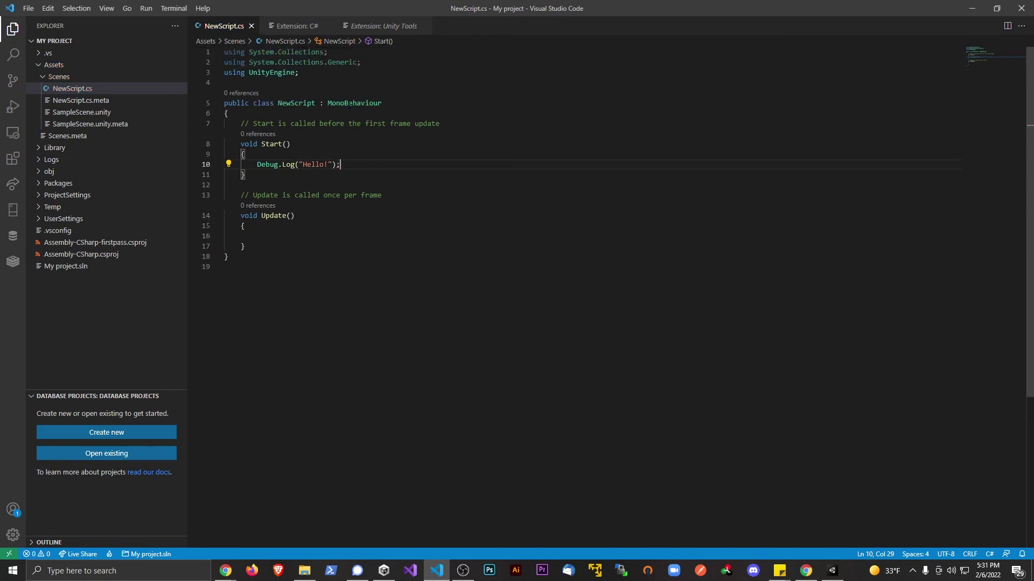
pyautogui.click(316, 71)
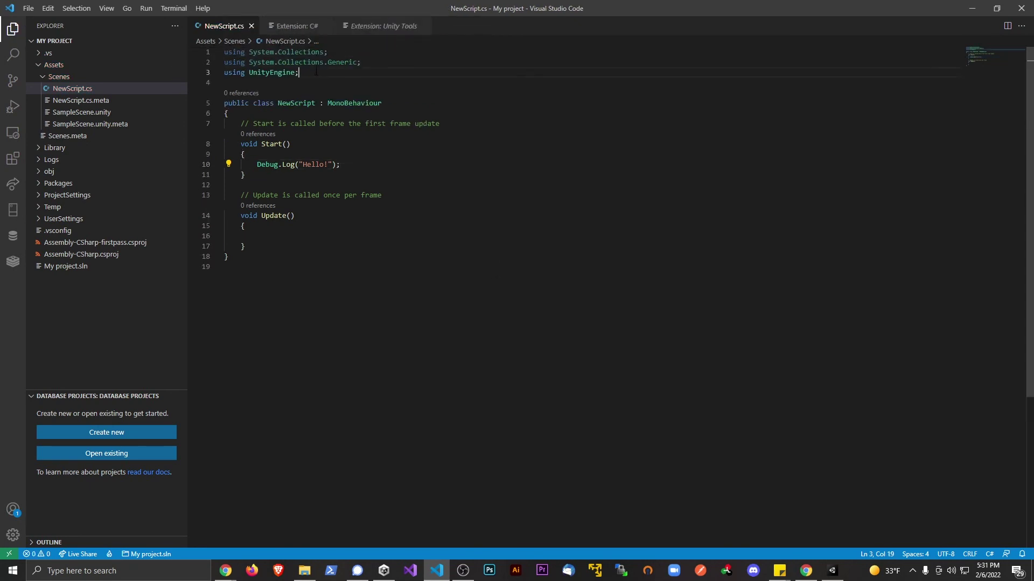
pyautogui.press('Return')
pyautogui.write('using Unity')
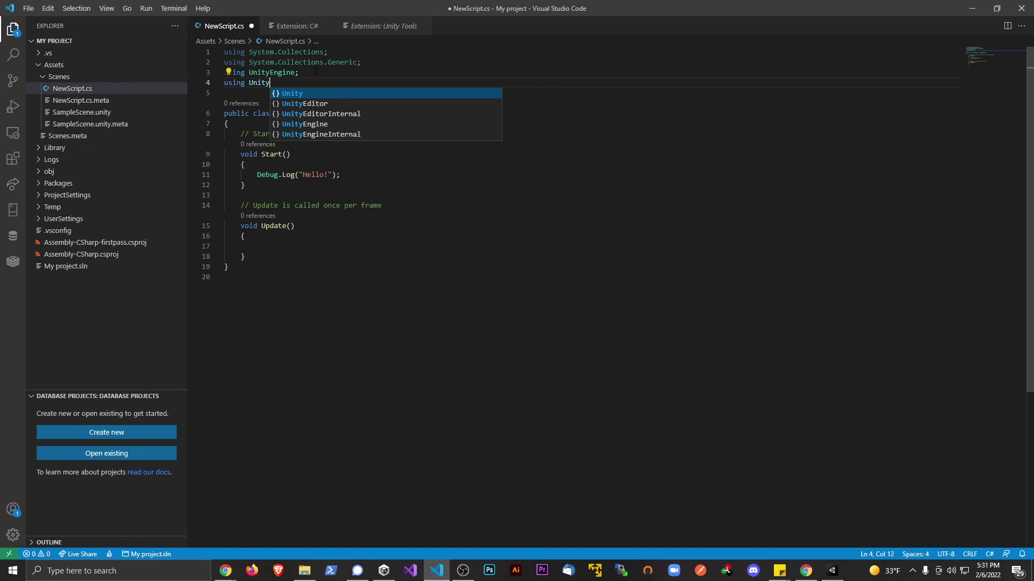
pyautogui.write('Engine.UI;')
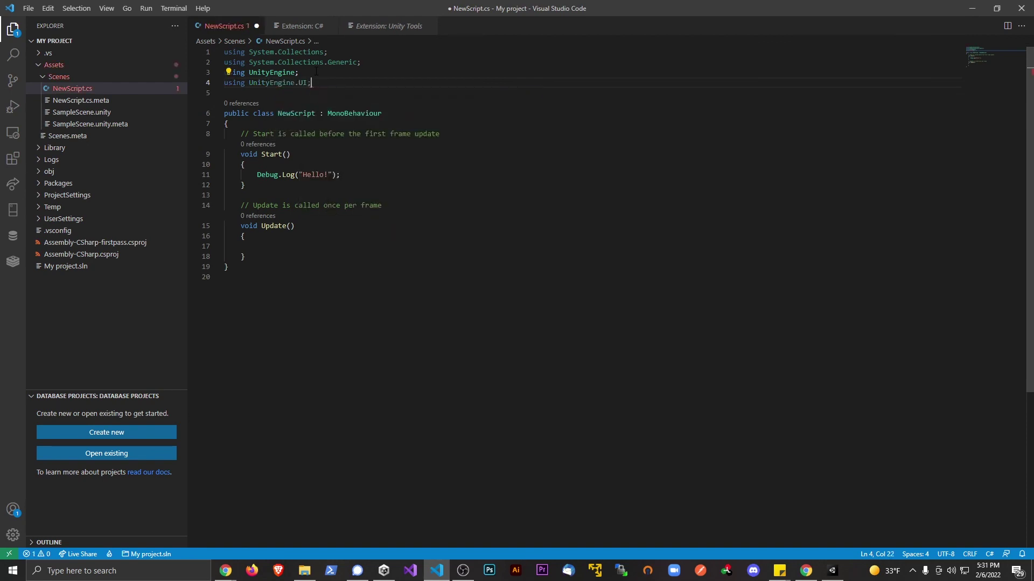
pyautogui.hotkey('ctrl', 's')
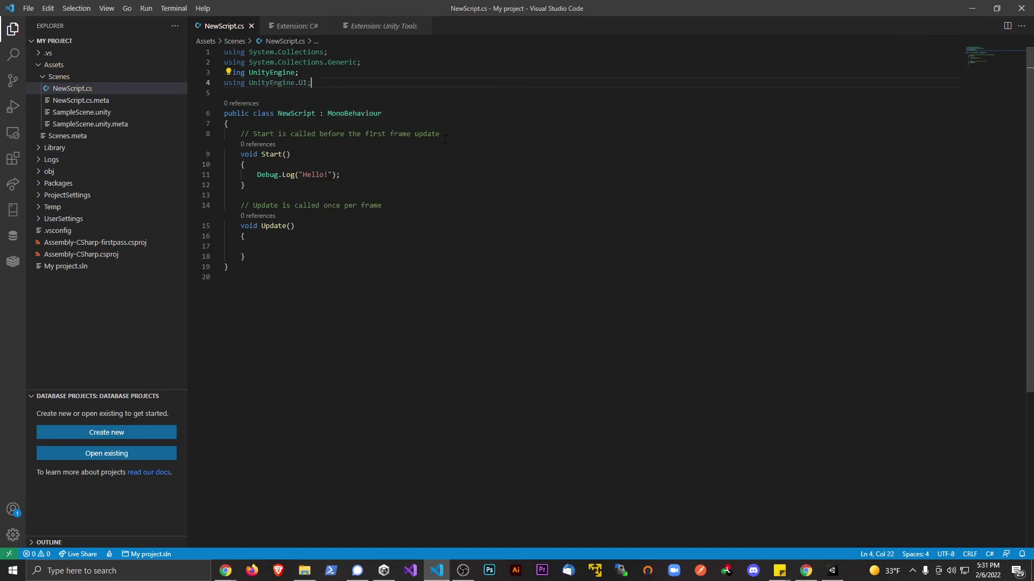
pyautogui.click(832, 571)
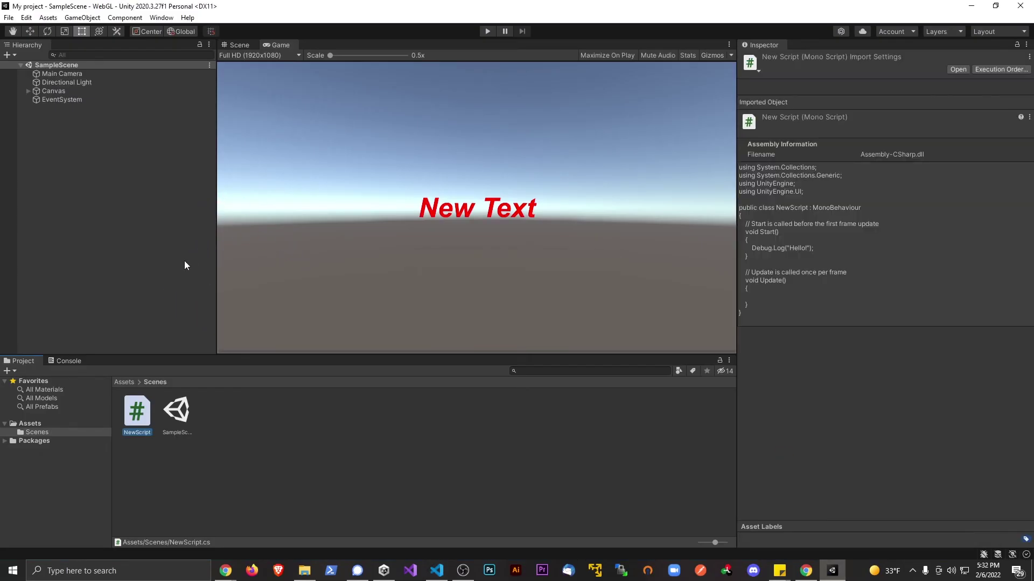
# - Attach NewScript to the Canvas, select Canvas, and show an enlarged Console panel
pyautogui.moveTo(138, 420); pyautogui.dragTo(47, 92)
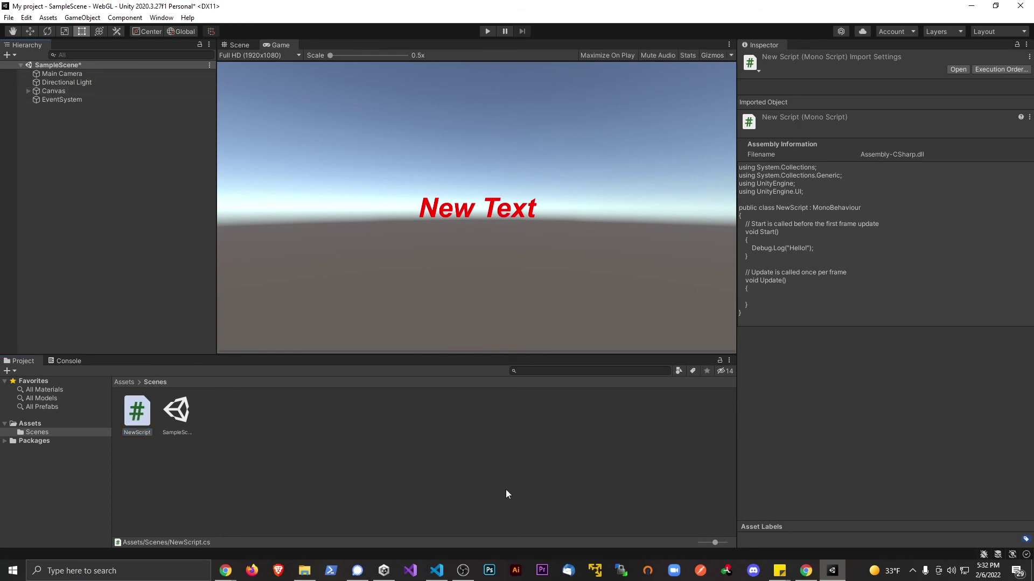
pyautogui.click(436, 570)
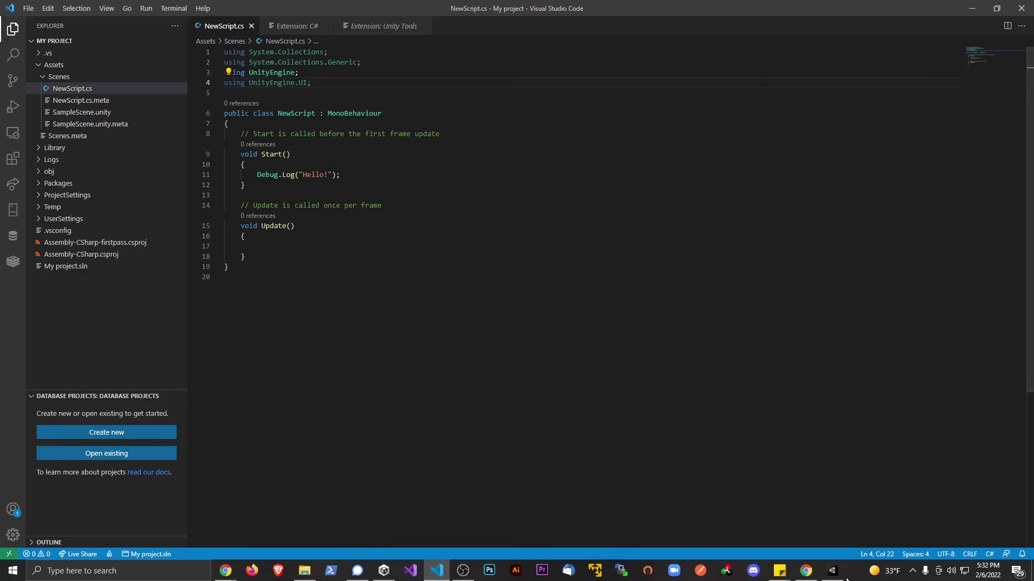
pyautogui.click(832, 571)
pyautogui.click(94, 92)
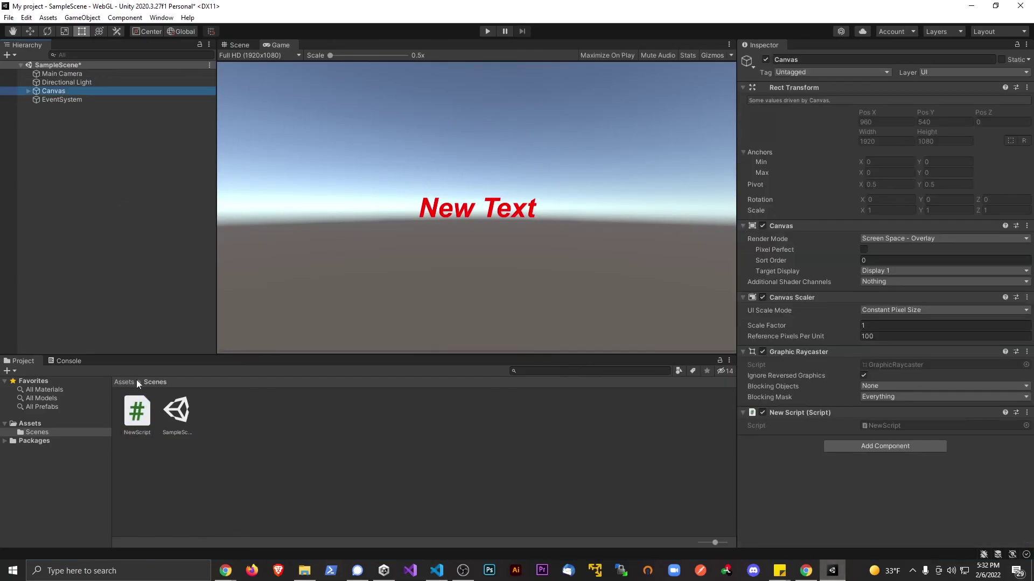
pyautogui.click(66, 362)
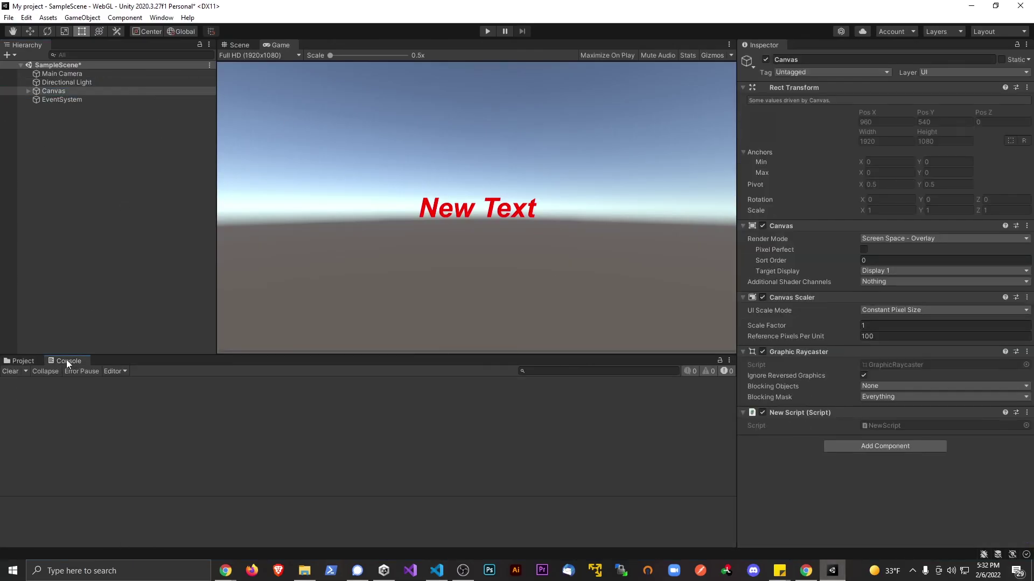
pyautogui.moveTo(119, 353); pyautogui.dragTo(126, 205)
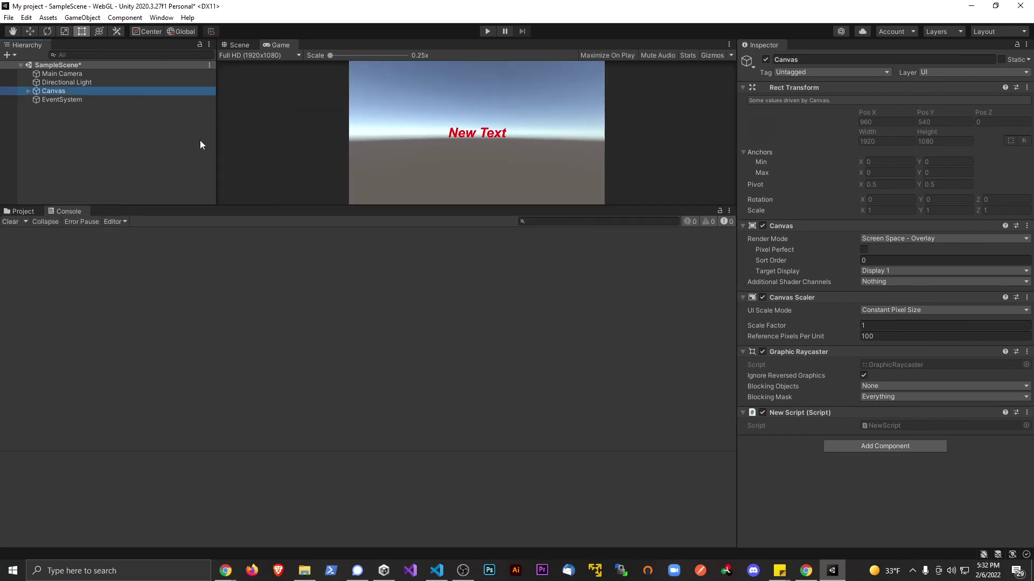
# - Play the scene so the Console logs Hello!, stop it, and enlarge the Game view
pyautogui.click(487, 31)
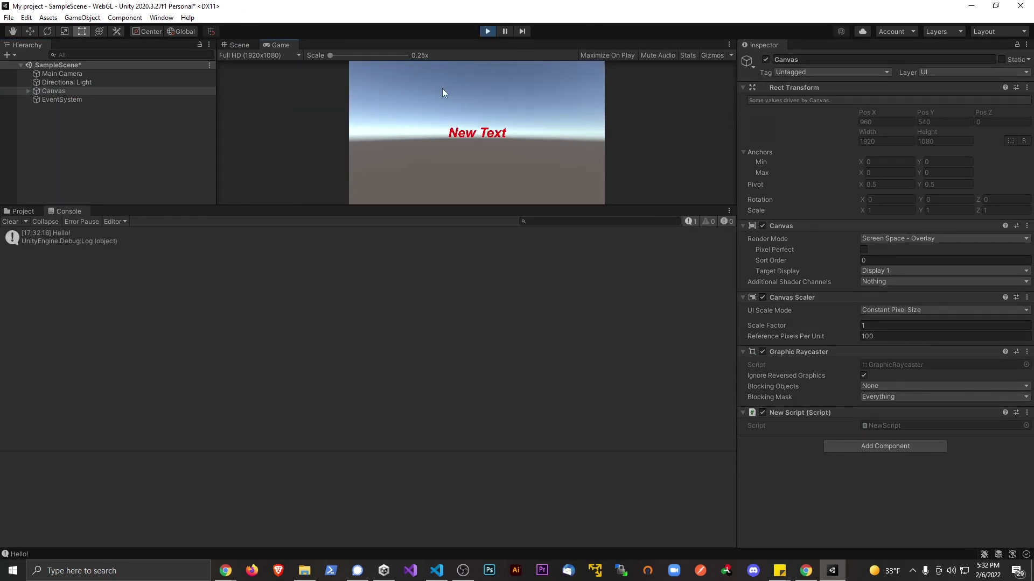
pyautogui.click(486, 31)
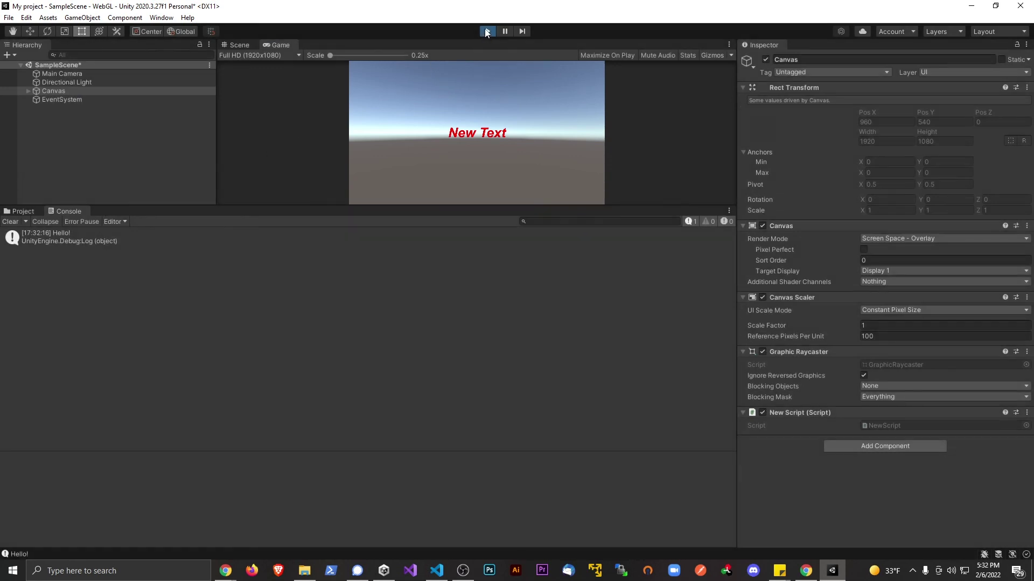
pyautogui.moveTo(309, 204); pyautogui.dragTo(324, 327)
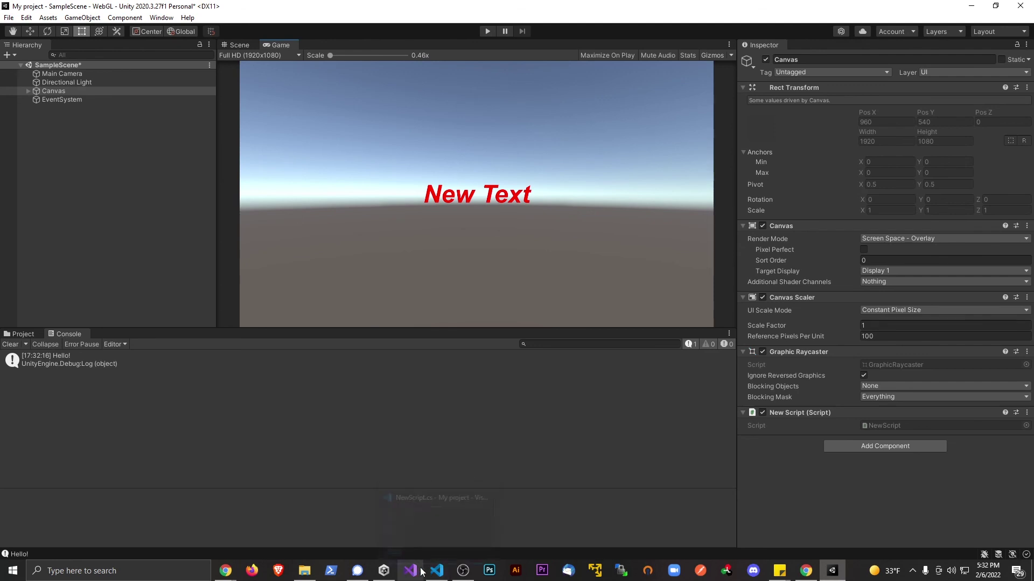
pyautogui.moveTo(432, 569)
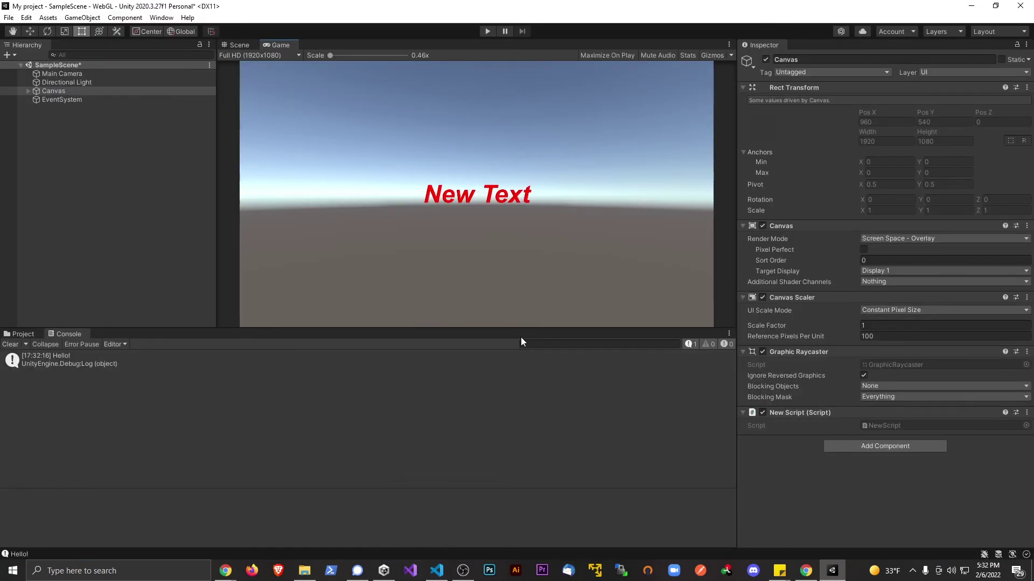